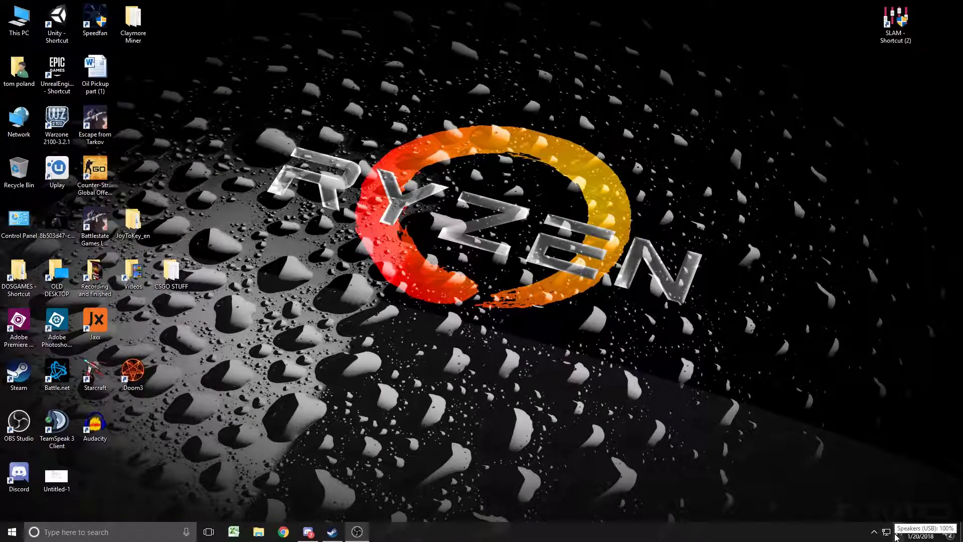
Step: Open the Windows recording devices and re-enable audio enhancements for the Logitech G533 Gaming Headset microphone
right_click(896, 536)
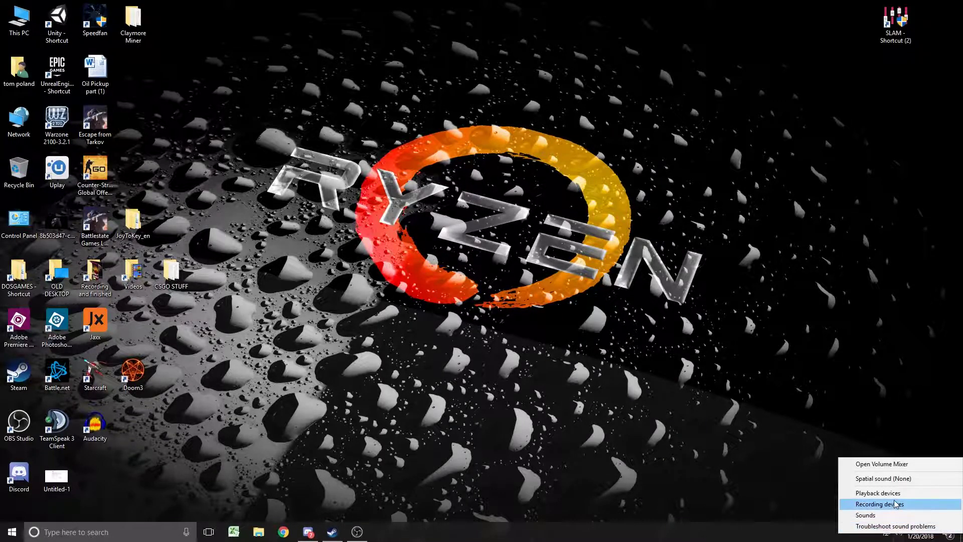
click(897, 504)
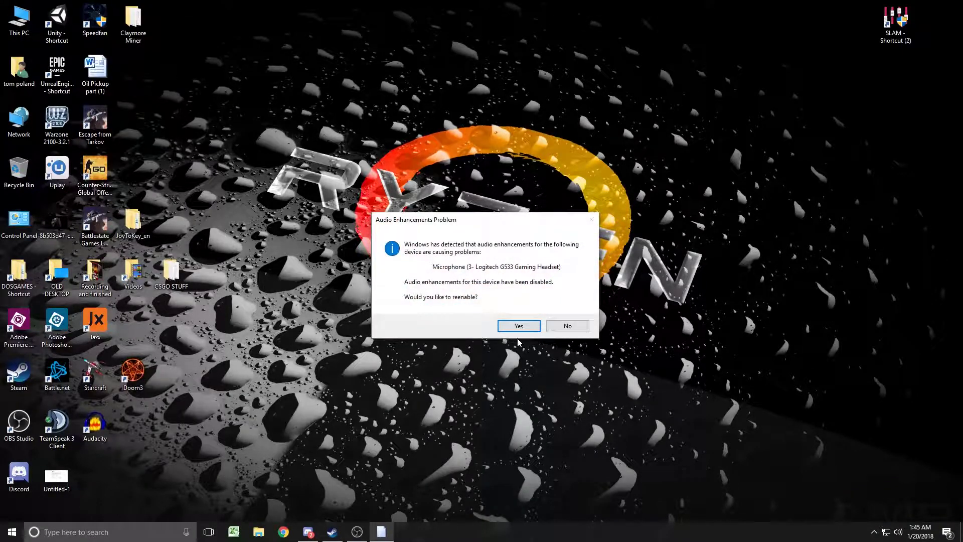
click(523, 327)
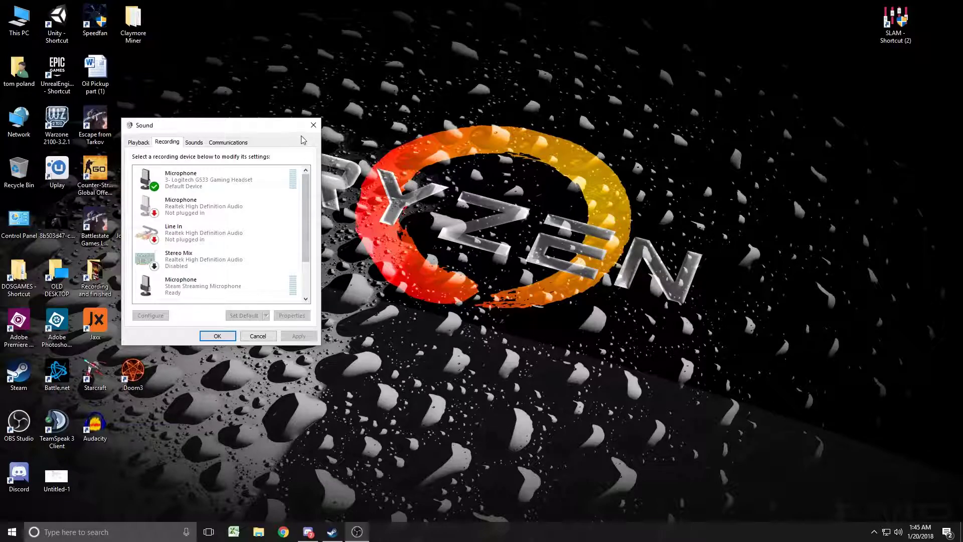
drag(306, 125, 389, 86)
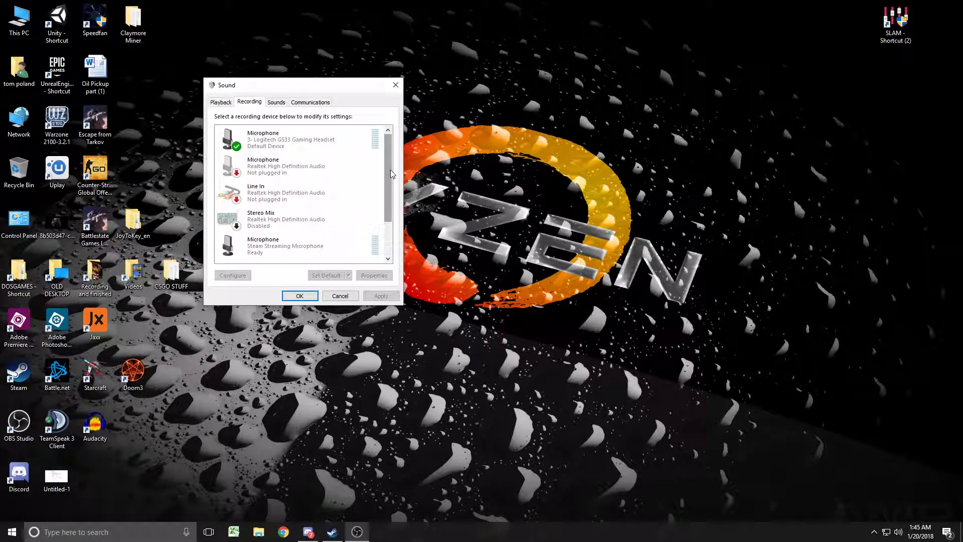
Step: Look through the list of recording devices and check their input level meters
drag(391, 169, 390, 201)
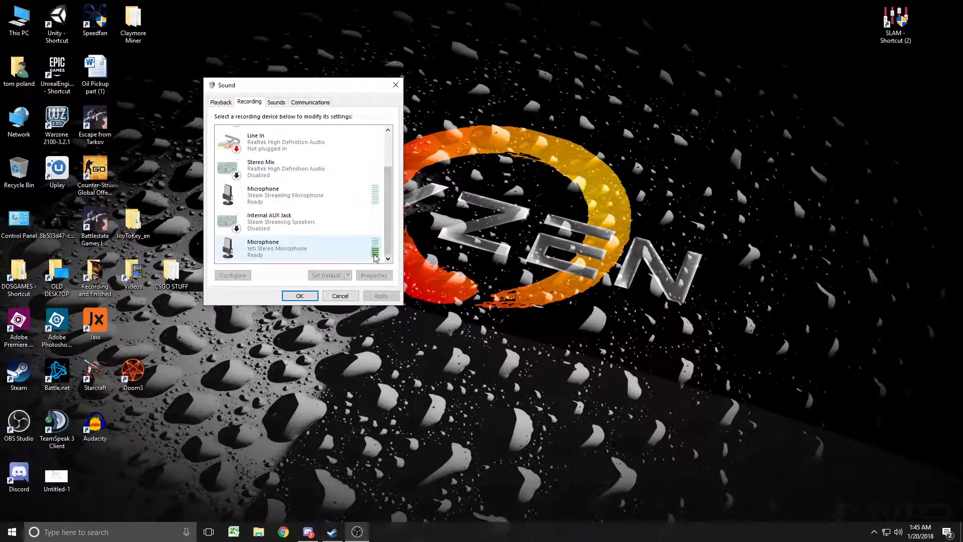
drag(388, 250, 392, 185)
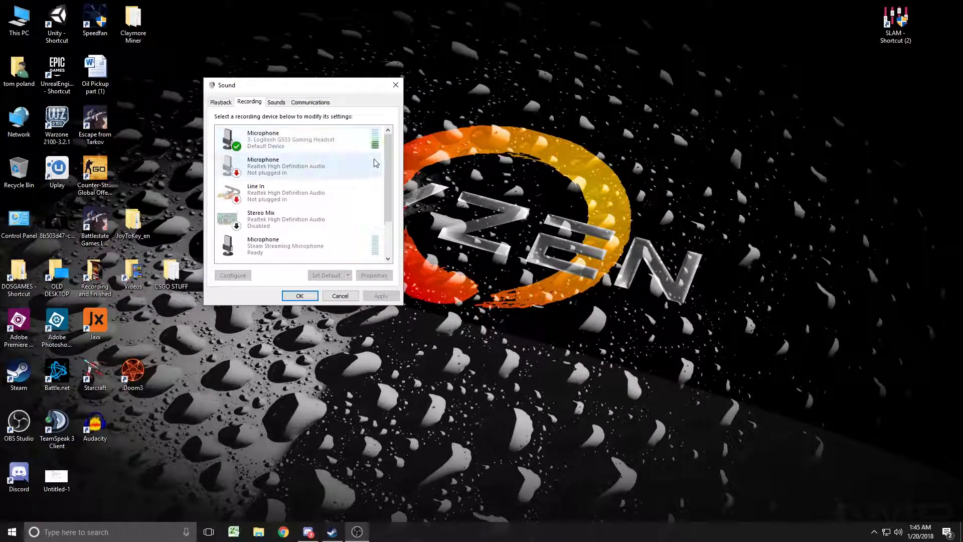
mouse_move(388, 170)
mouse_down()
mouse_move(397, 209)
mouse_move(393, 165)
mouse_up()
Step: Open the properties of the Logitech G533 headset microphone and check its volume level
click(344, 140)
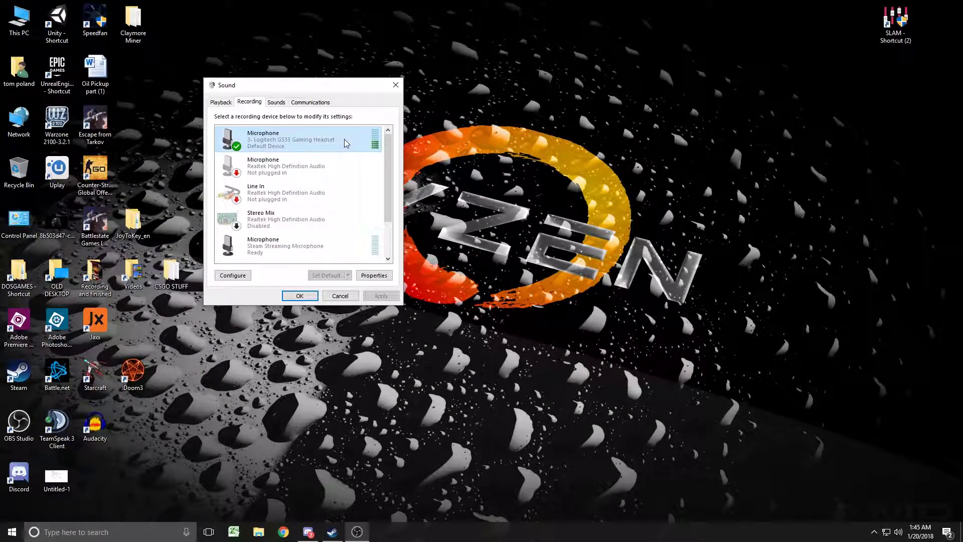
double_click(321, 140)
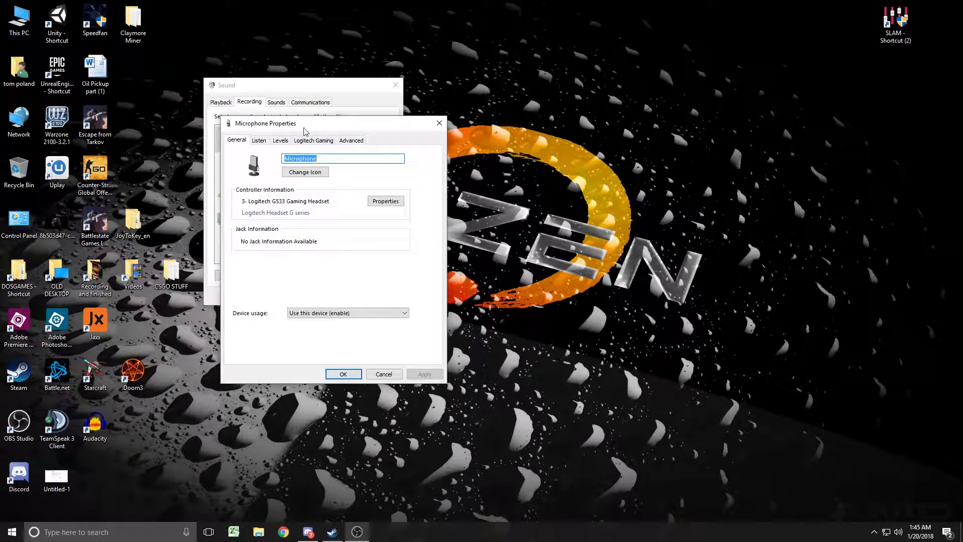
key(Escape)
right_click(329, 134)
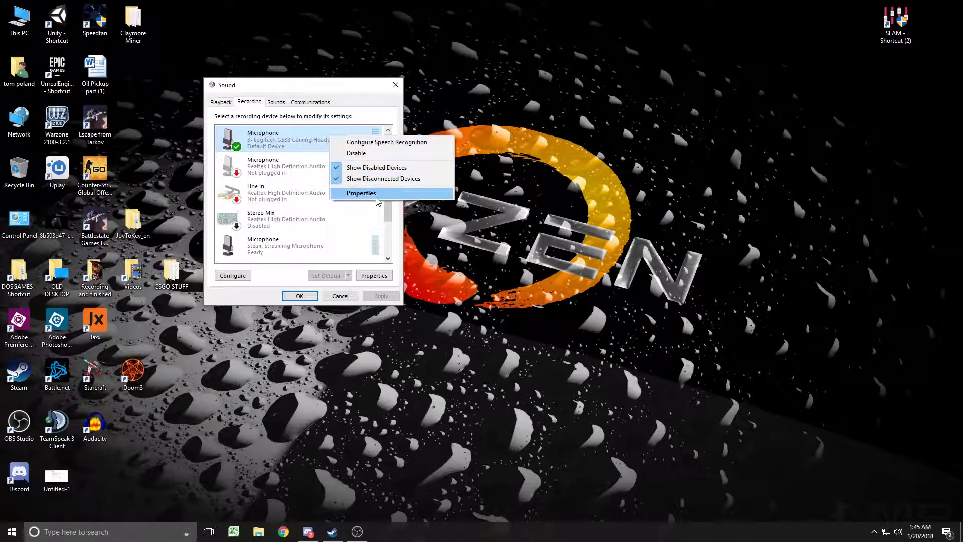
click(362, 192)
click(280, 140)
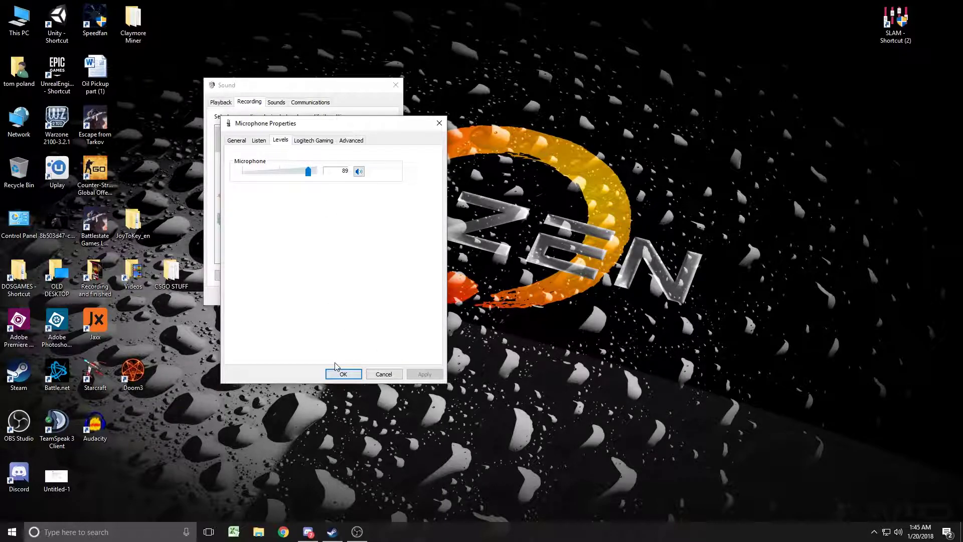
Step: Apply Listen to this device for the headset microphone, switch it off again, and close the microphone's properties
click(261, 141)
click(273, 214)
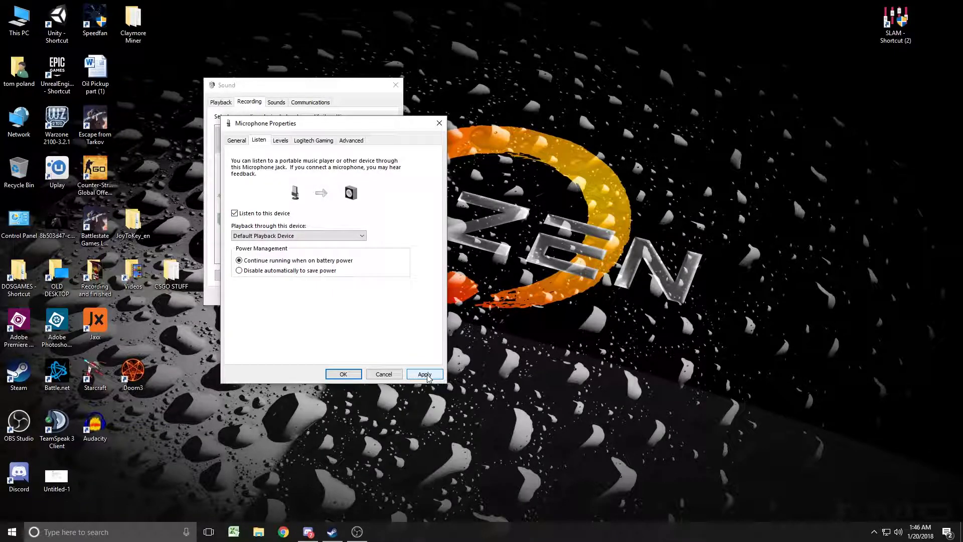
click(426, 376)
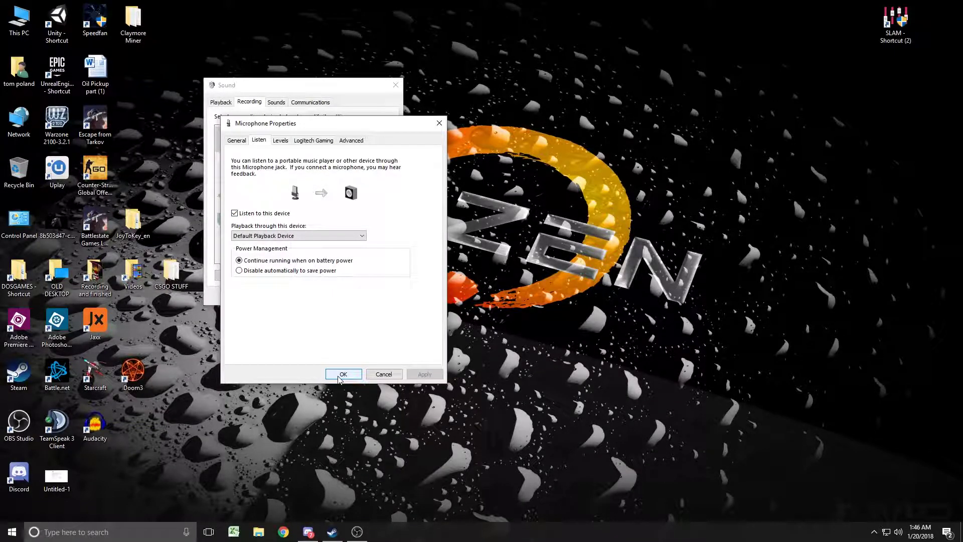
click(249, 212)
click(430, 375)
click(342, 376)
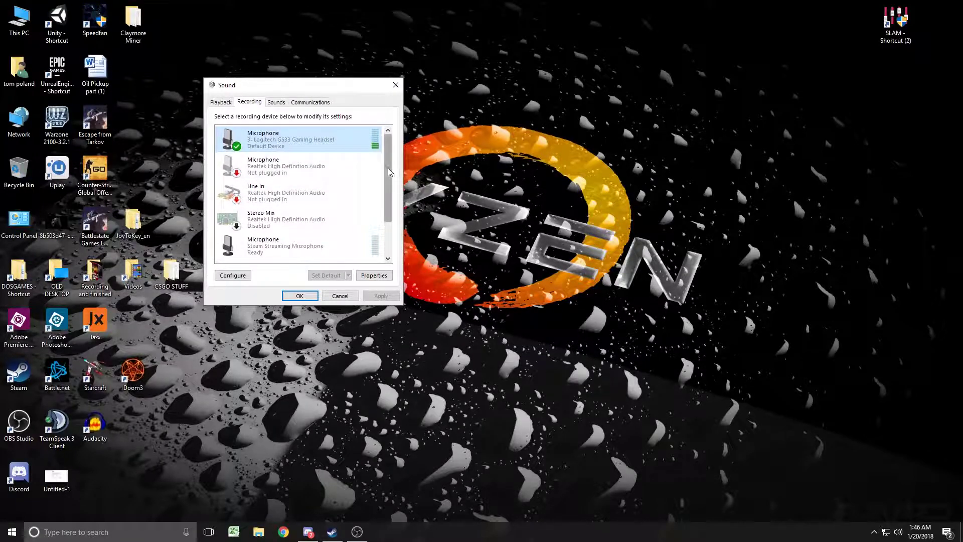
Step: Inspect the properties of the unplugged Realtek High Definition Audio microphone, and close the sound settings
drag(389, 171, 389, 179)
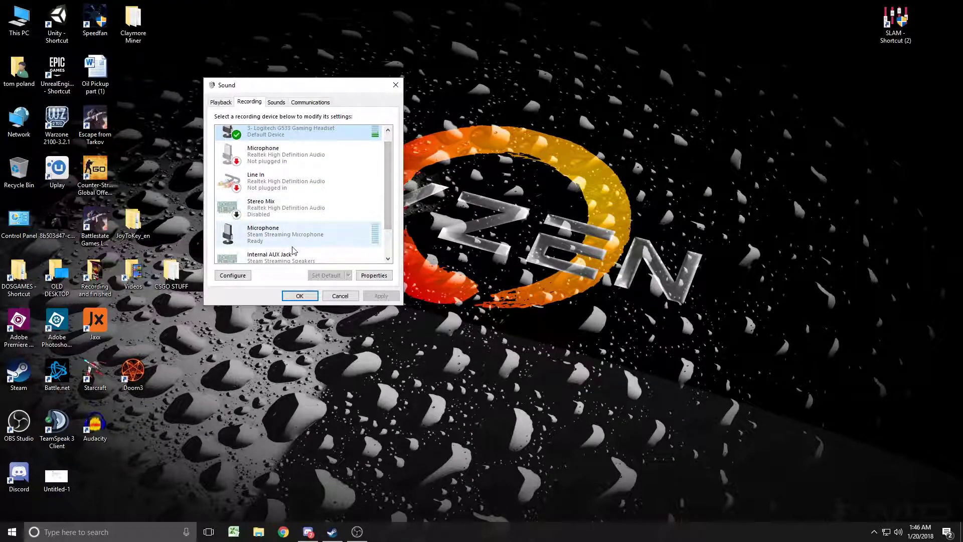
drag(388, 212, 388, 205)
click(290, 177)
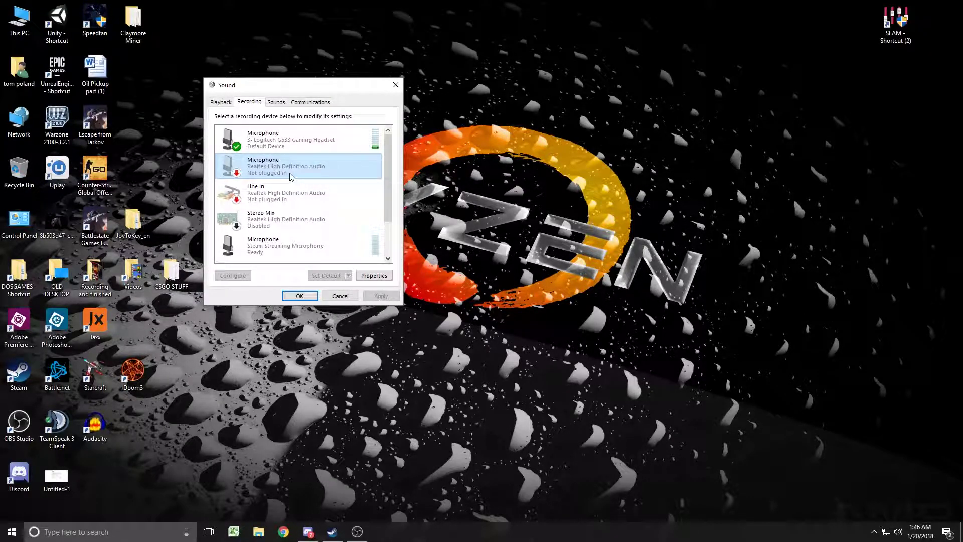
double_click(311, 167)
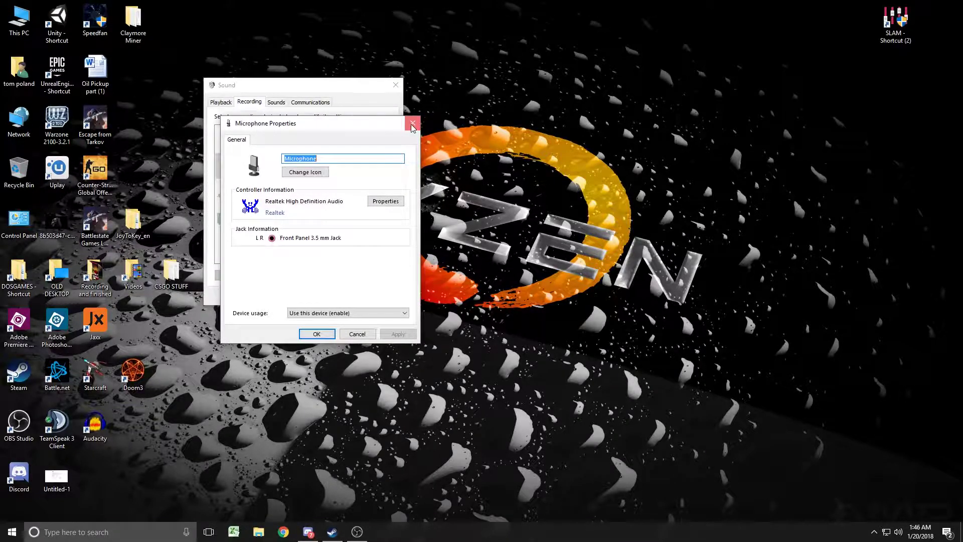
click(411, 127)
click(303, 293)
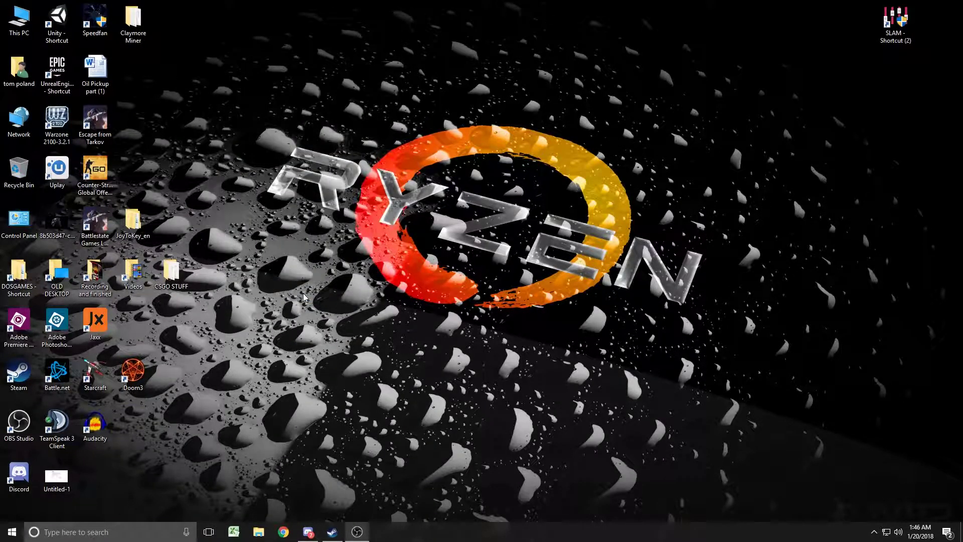
Step: Open Device Manager through the properties of This PC and close the System window
right_click(6, 20)
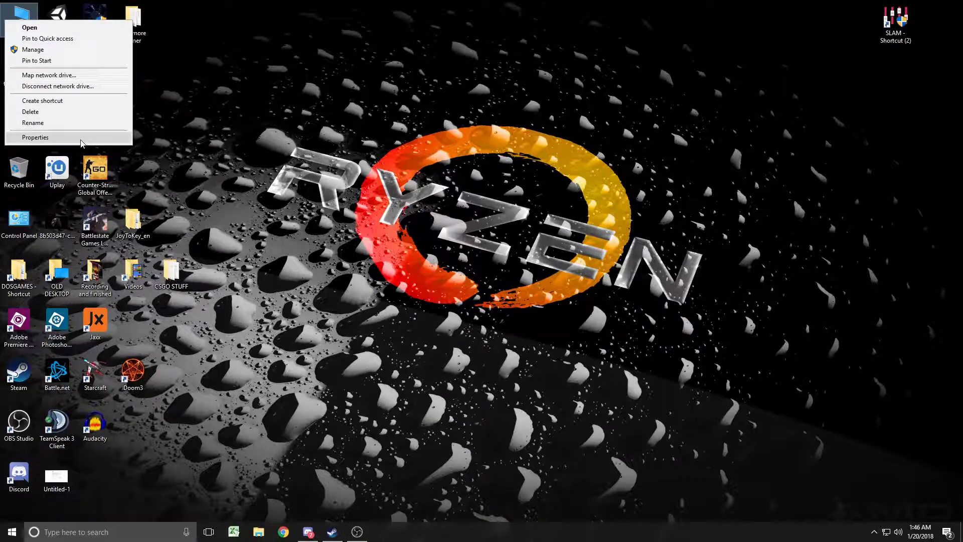
click(81, 140)
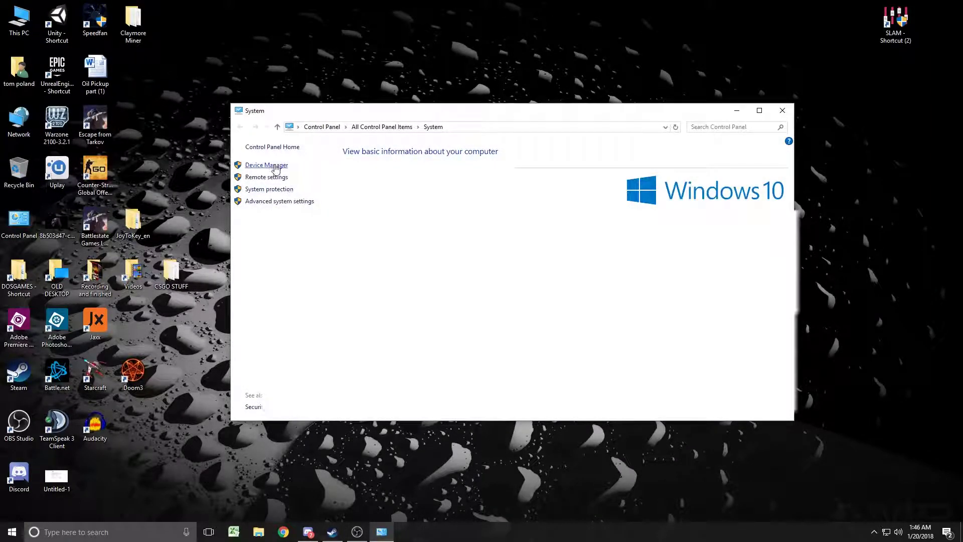
click(275, 166)
click(783, 110)
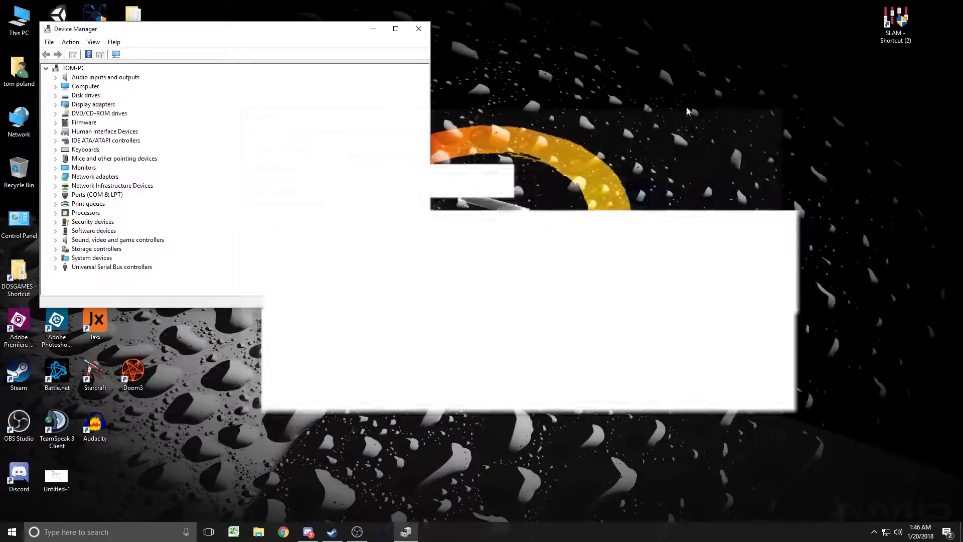
drag(284, 33, 519, 146)
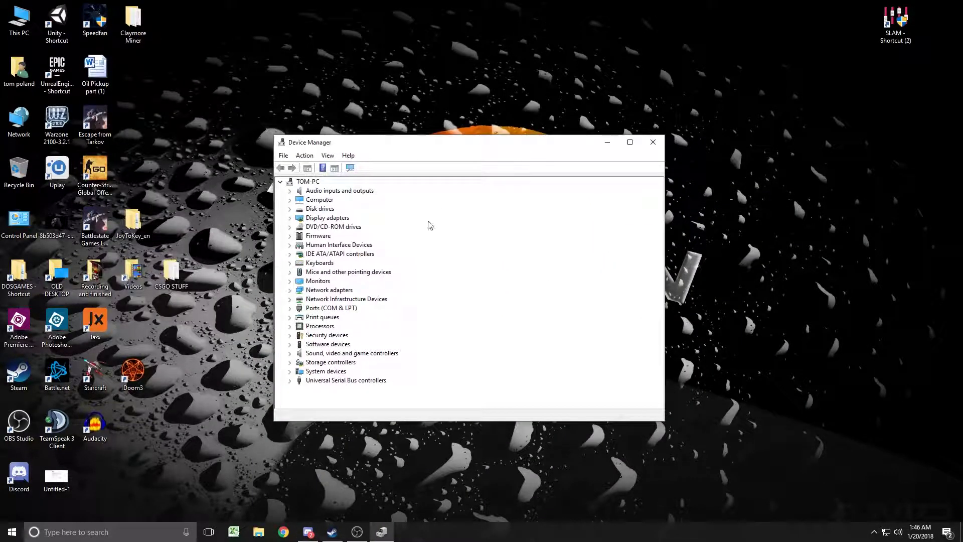
Step: Examine the driver, details and events of the Logitech G533 Gaming Headset under sound controllers, and close Device Manager
click(290, 354)
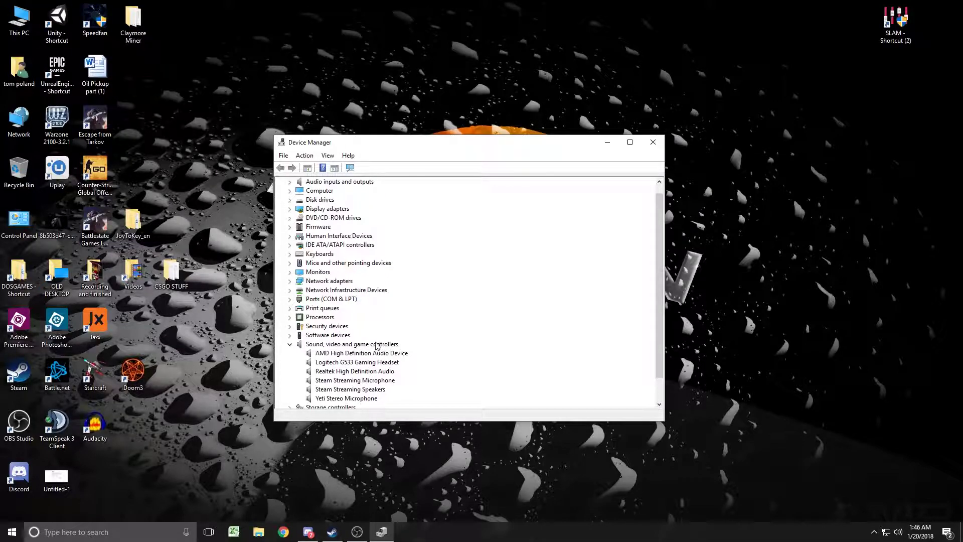
click(364, 363)
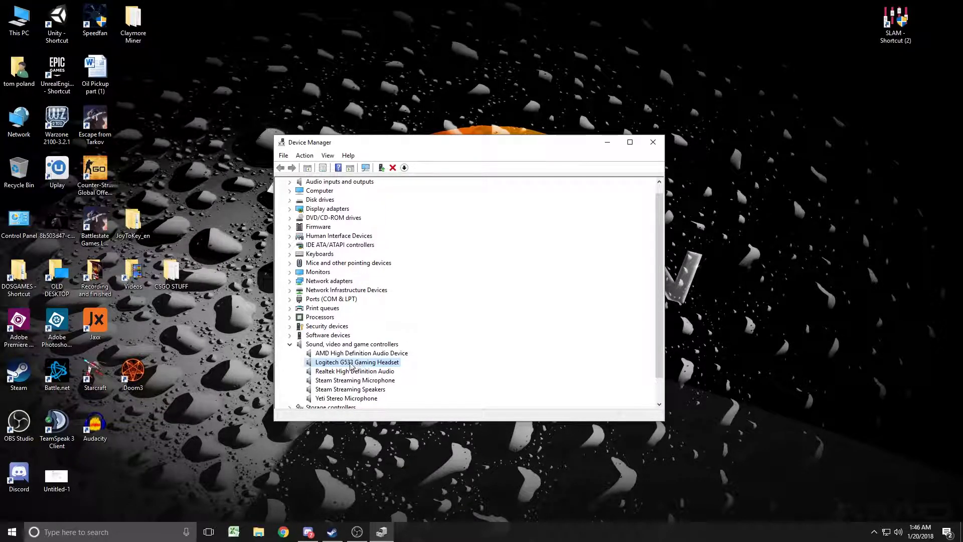
double_click(351, 366)
click(408, 189)
click(429, 189)
click(452, 188)
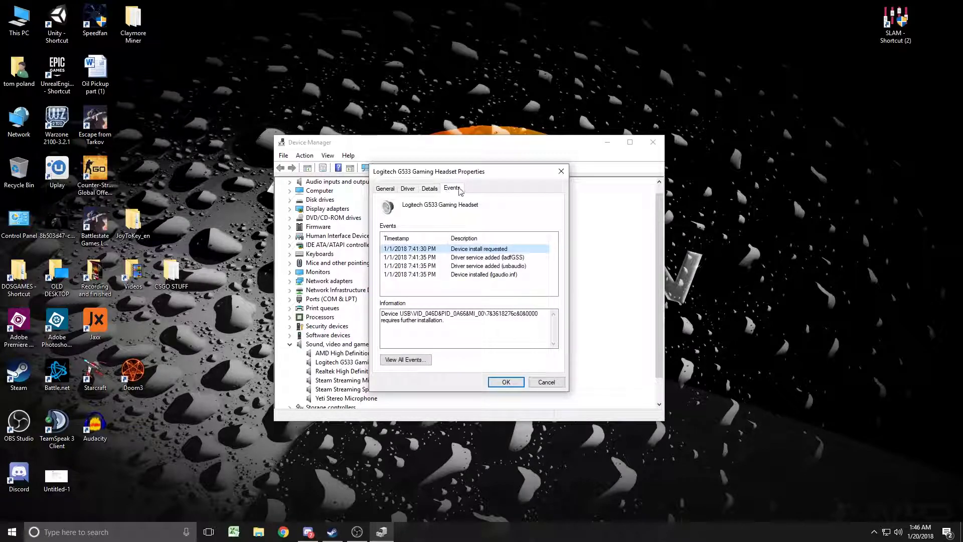
click(561, 171)
click(653, 142)
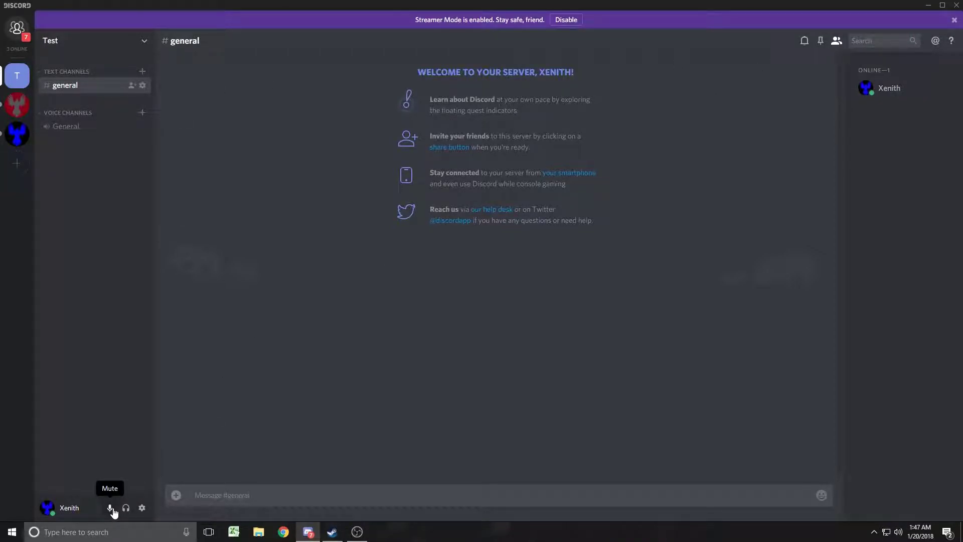
Step: In Discord's Voice & Video settings, set the input device to Microphone (3- Logitech G533 Gaming Headset)
click(142, 509)
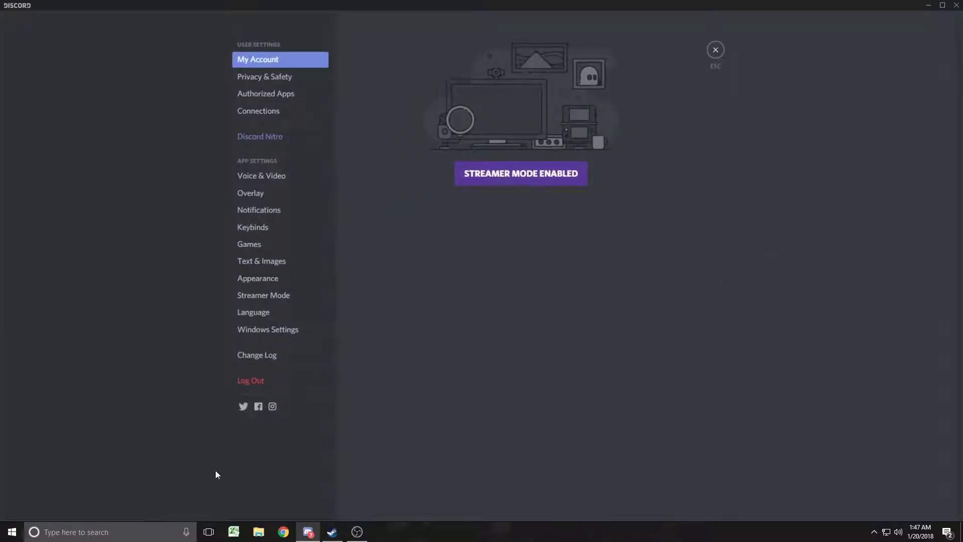
click(262, 176)
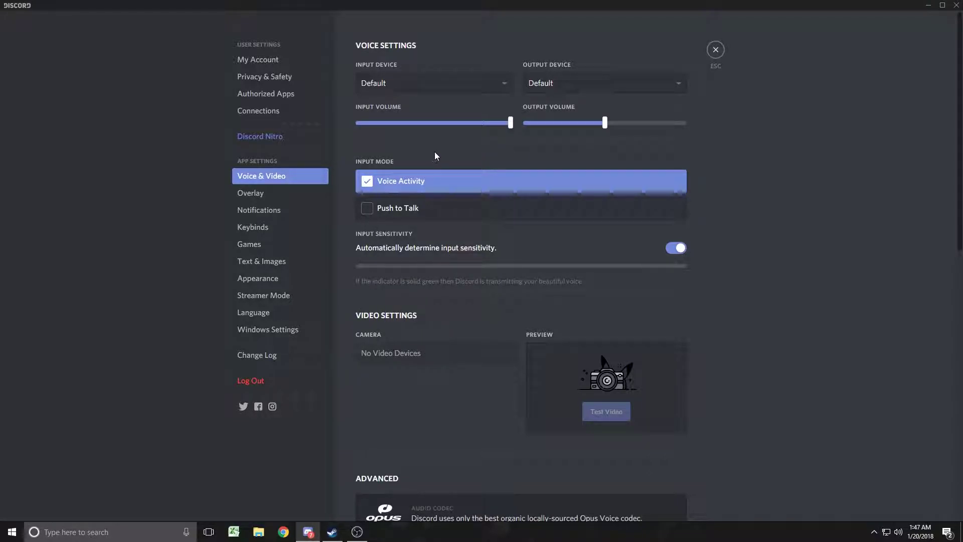
click(504, 82)
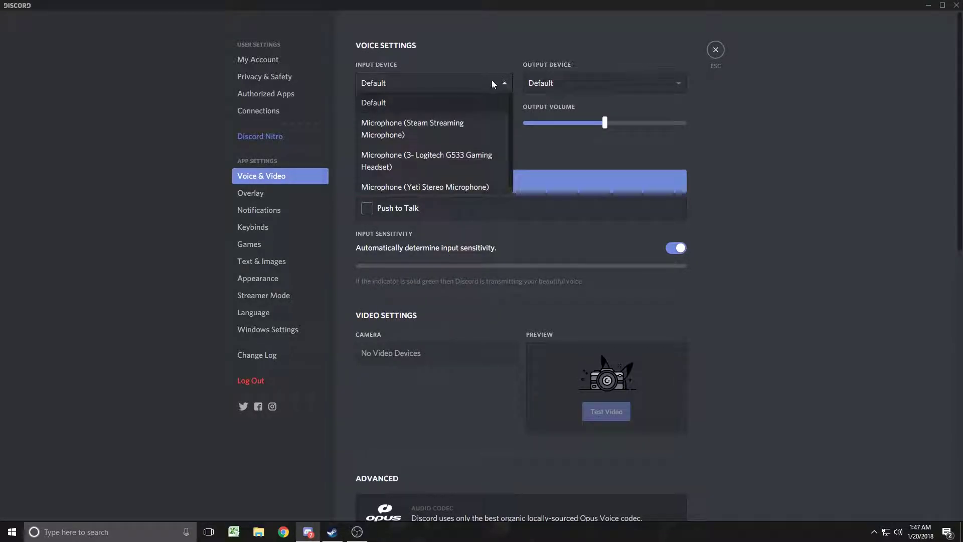
click(478, 159)
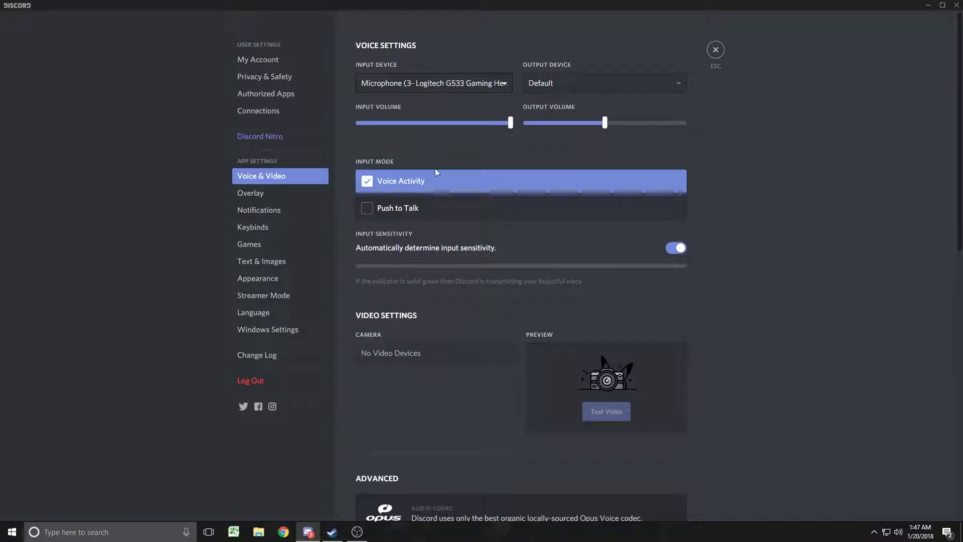
Step: Turn off automatic determination of the input sensitivity
click(678, 249)
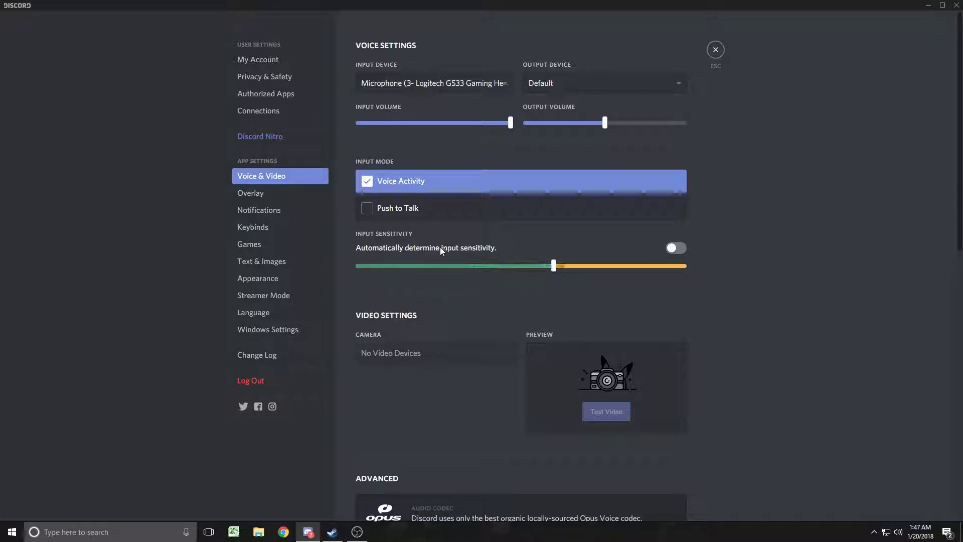
click(677, 249)
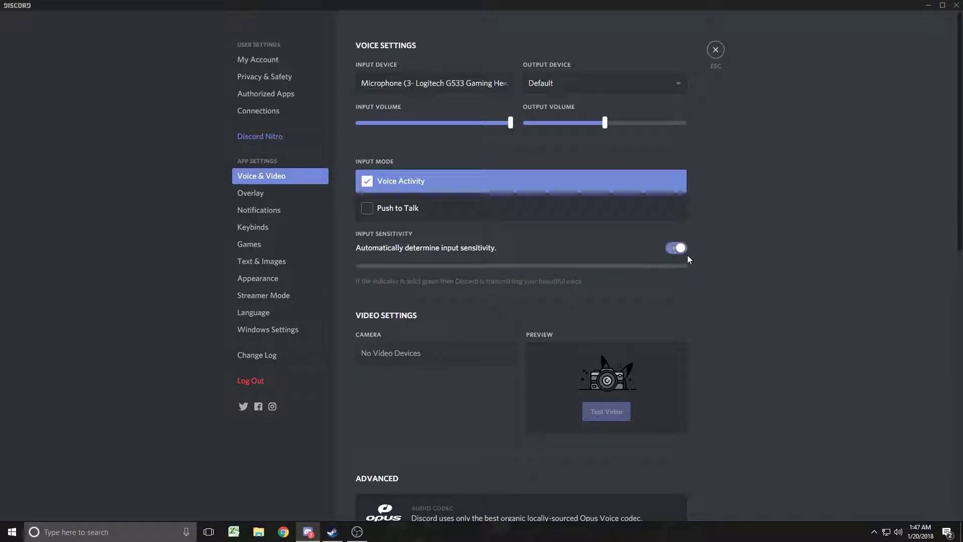
click(679, 249)
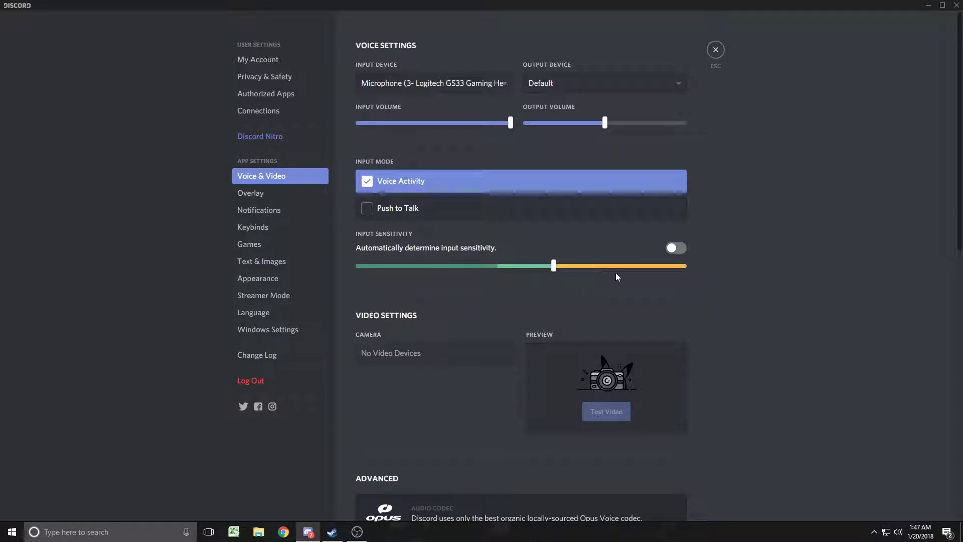
Step: Try the Steam Streaming, Yeti Stereo and Logitech G533 microphones in turn as the input device to compare their response
click(503, 85)
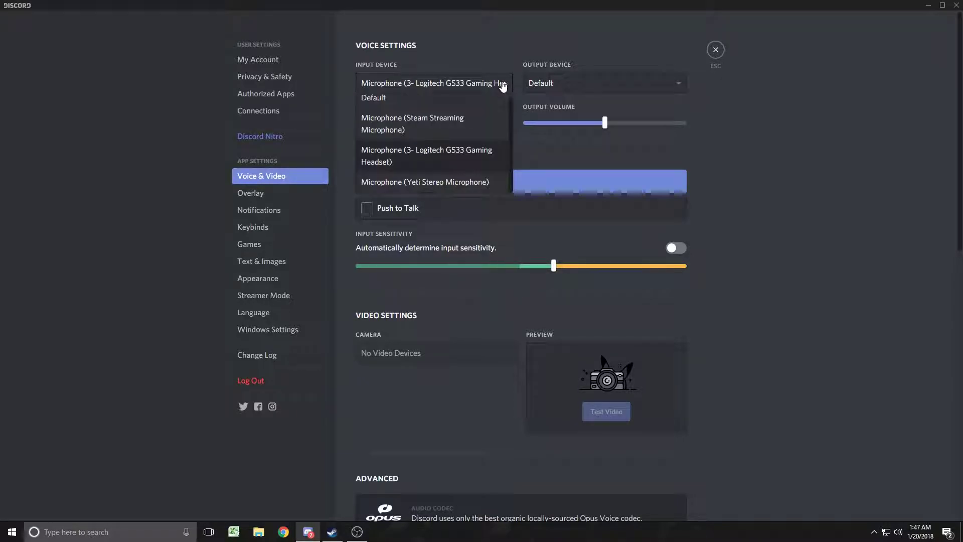
click(456, 127)
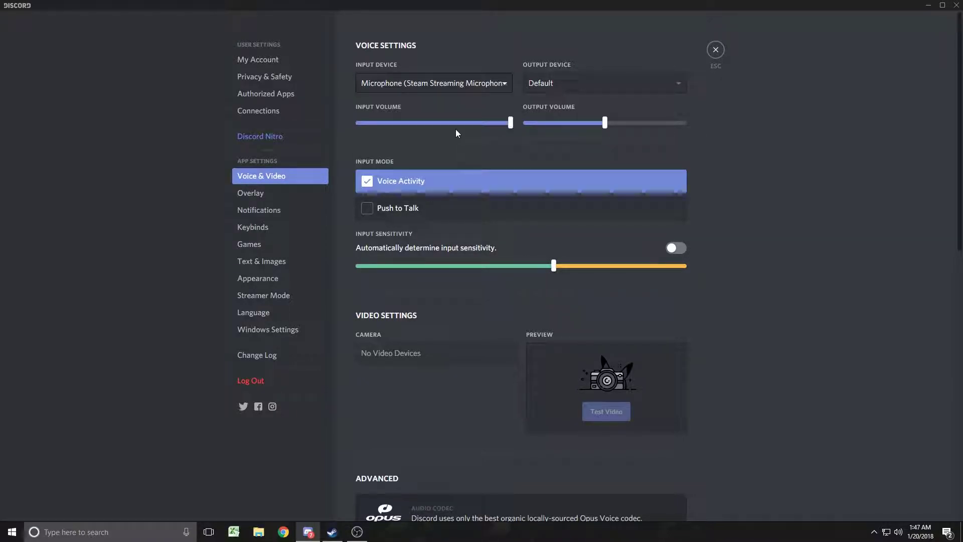
click(502, 84)
scroll(472, 161, down, 3)
scroll(476, 125, up, 3)
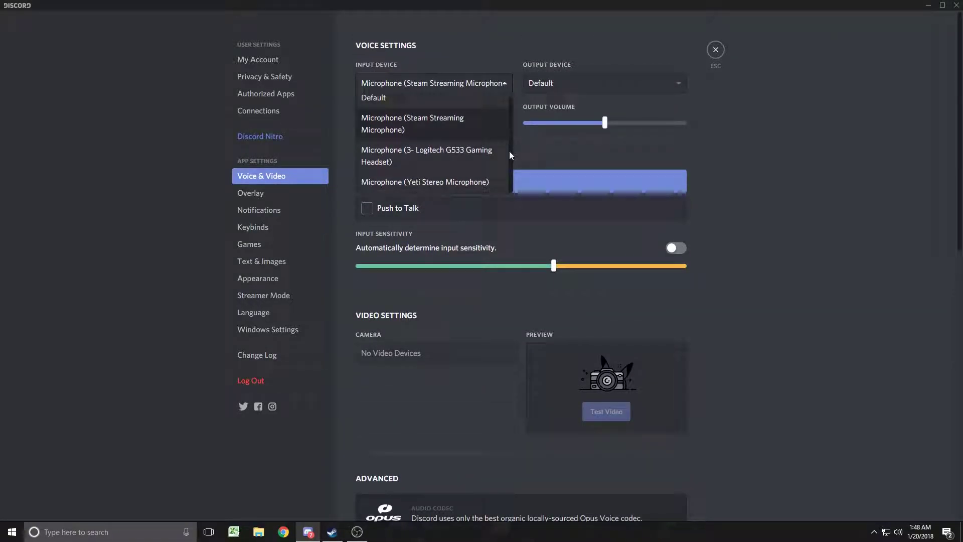
click(447, 182)
click(483, 84)
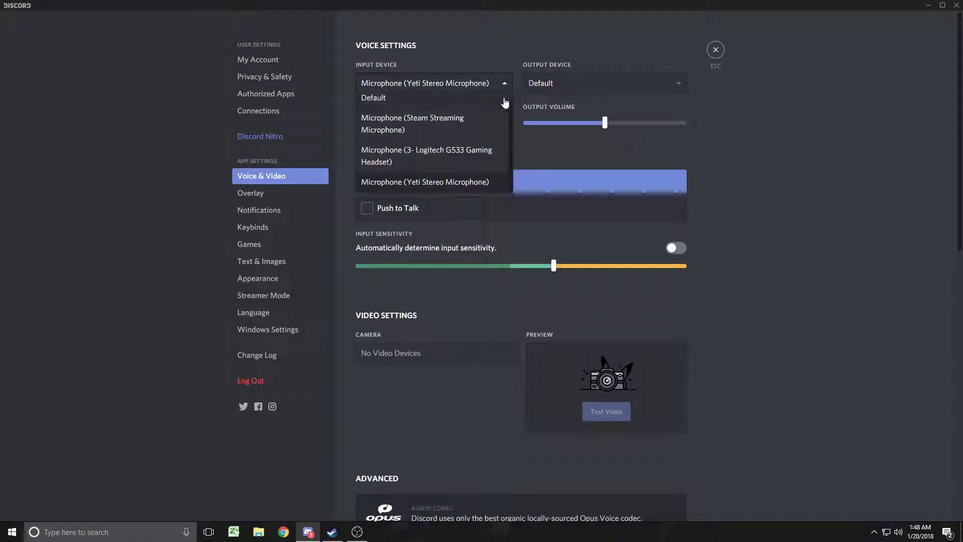
click(467, 153)
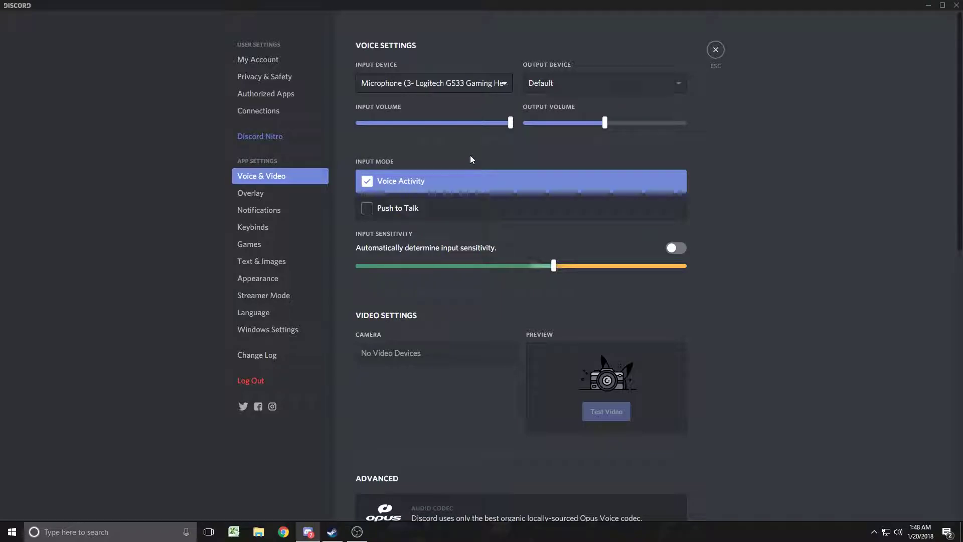
click(506, 84)
click(465, 120)
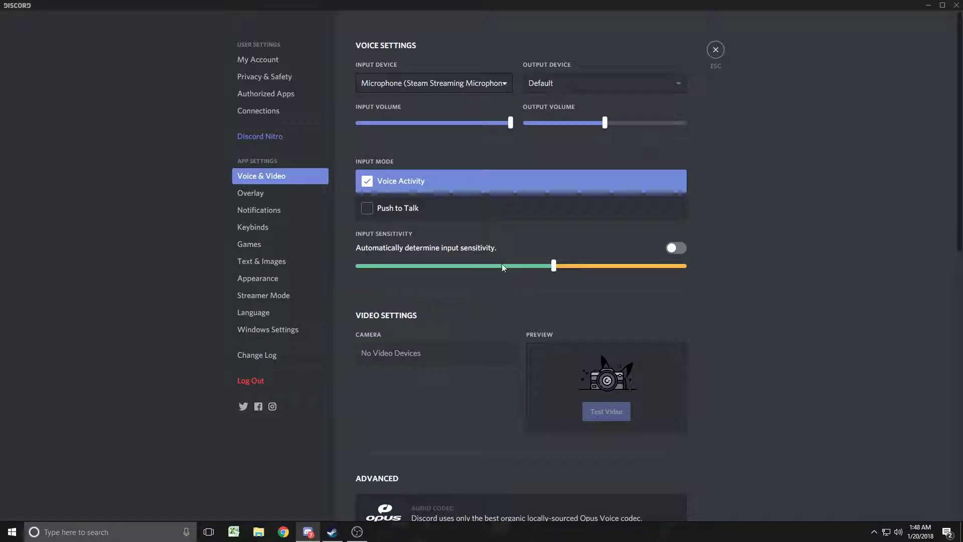
Step: Set the voice input device to Default, leave the user settings and close Discord
click(472, 85)
click(461, 101)
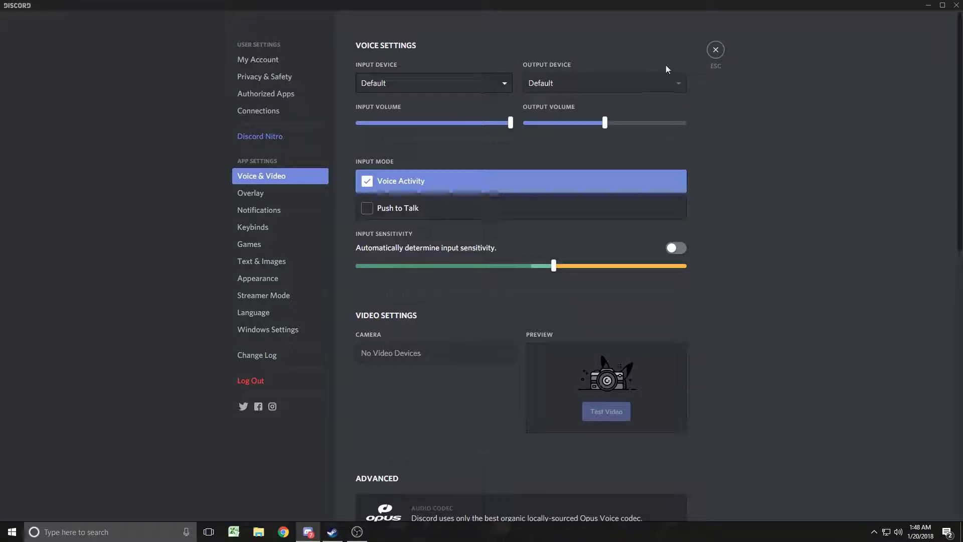
click(715, 50)
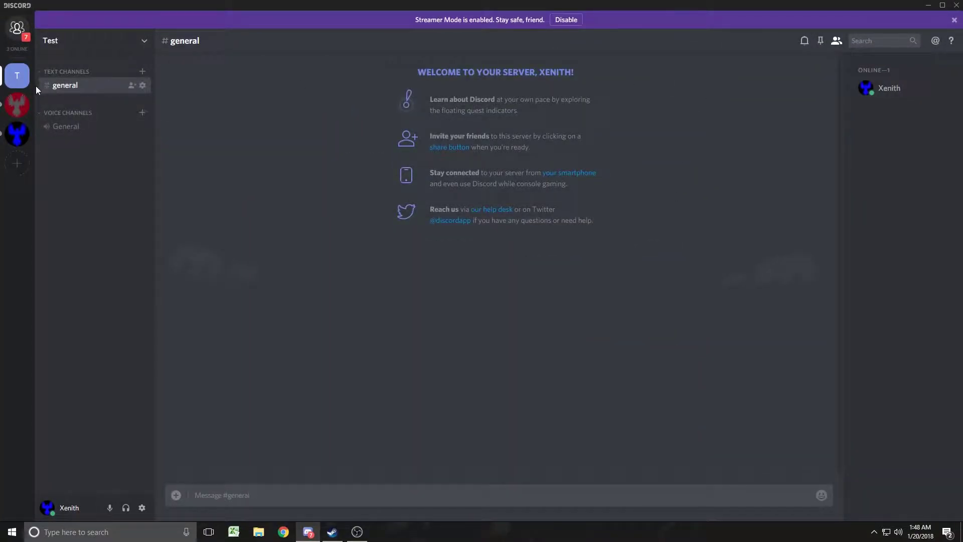
click(957, 5)
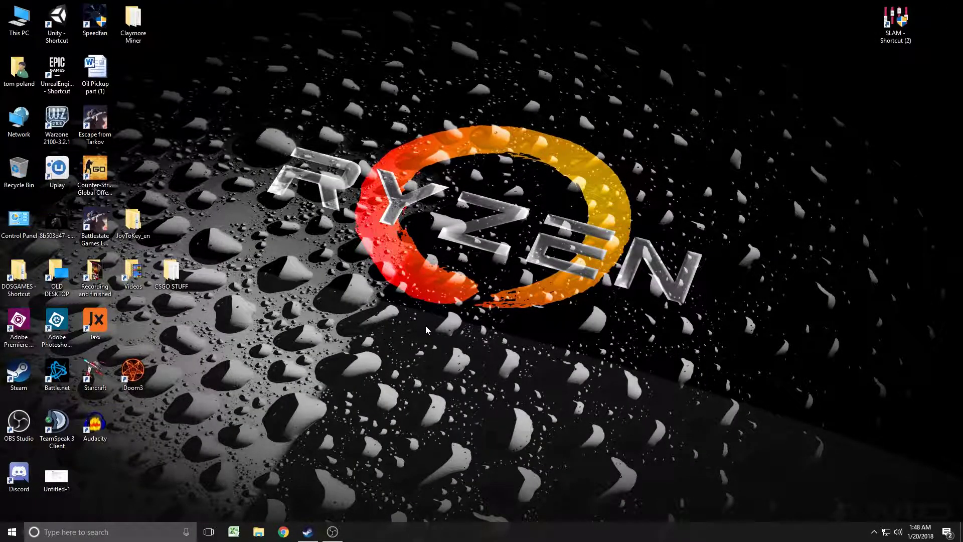
Step: In the Windows recording devices, turn Listen to this device on and off again for the Logitech G533 microphone, and close the Sound dialog
right_click(900, 534)
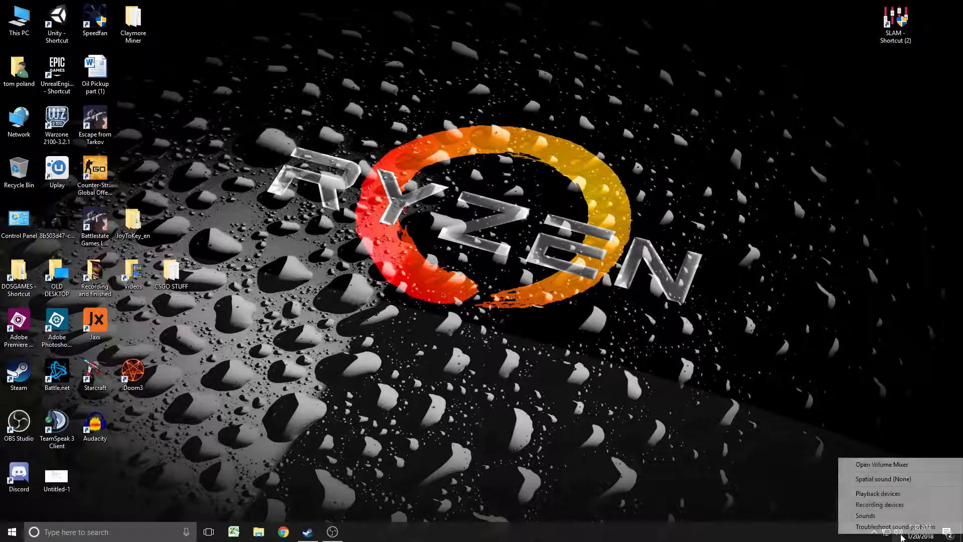
double_click(139, 131)
click(140, 129)
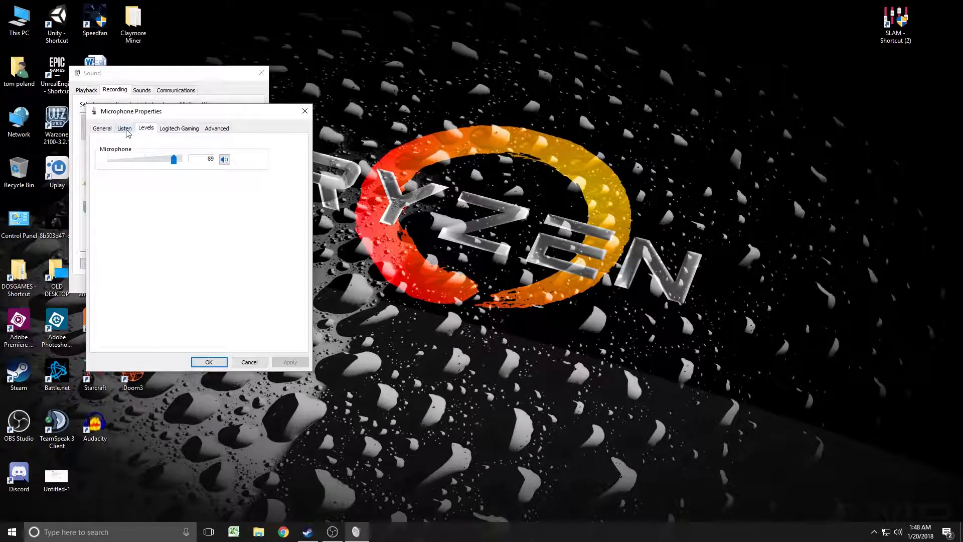
click(125, 128)
click(131, 201)
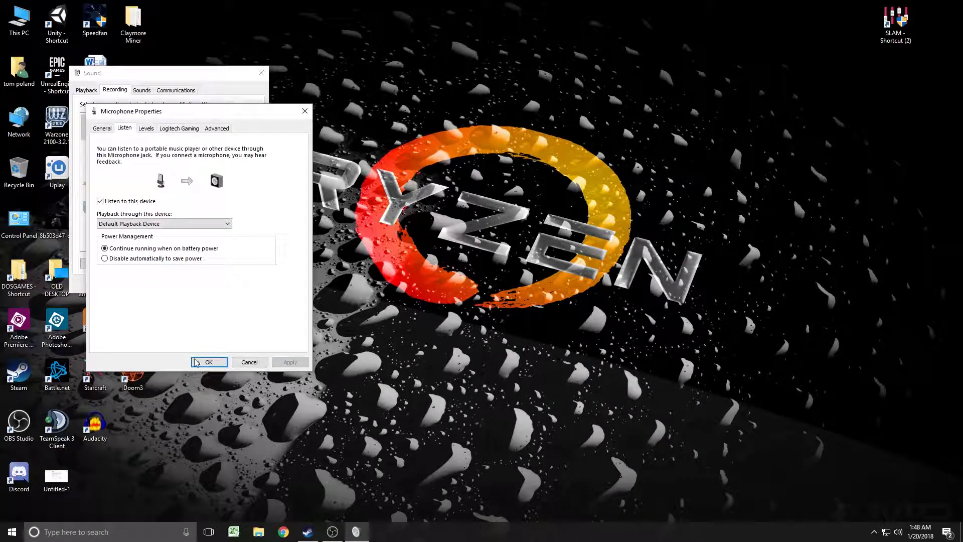
click(132, 201)
click(209, 362)
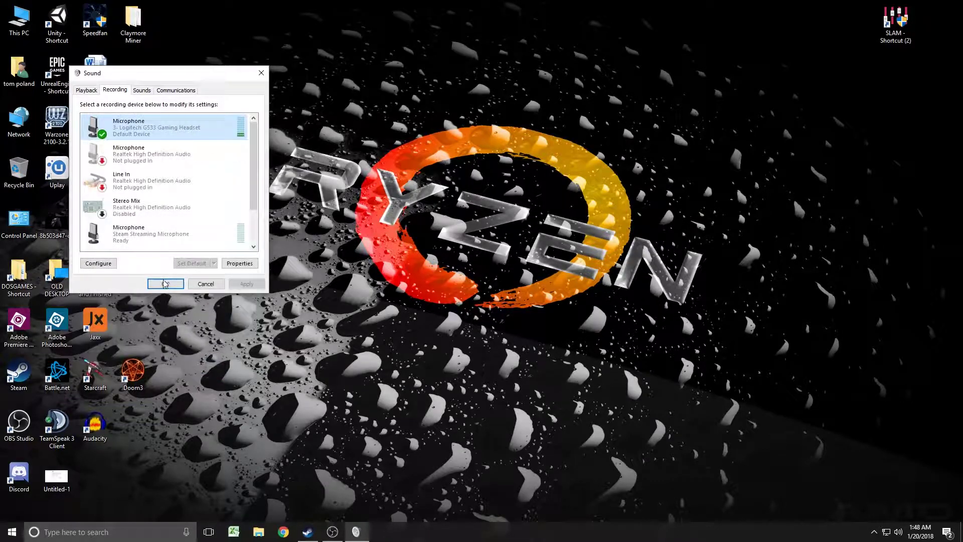
click(165, 283)
Step: Search Windows for "sound re", open Voice Recorder and record a test clip of about 6 seconds
click(83, 531)
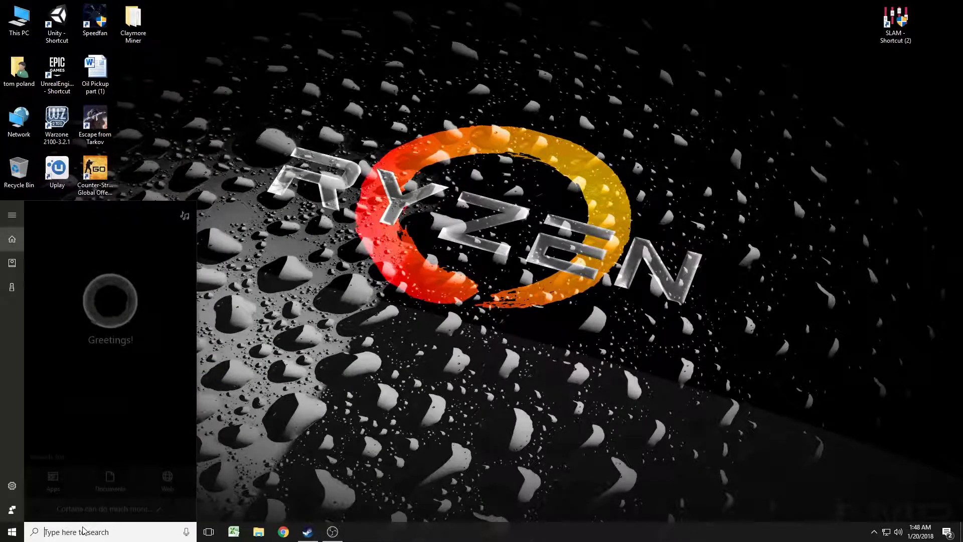
text(sound re)
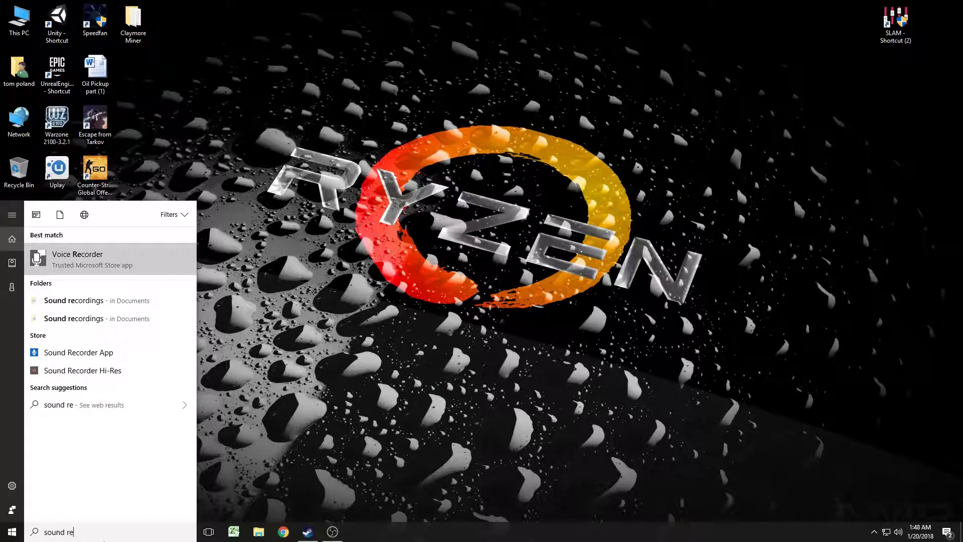
click(141, 260)
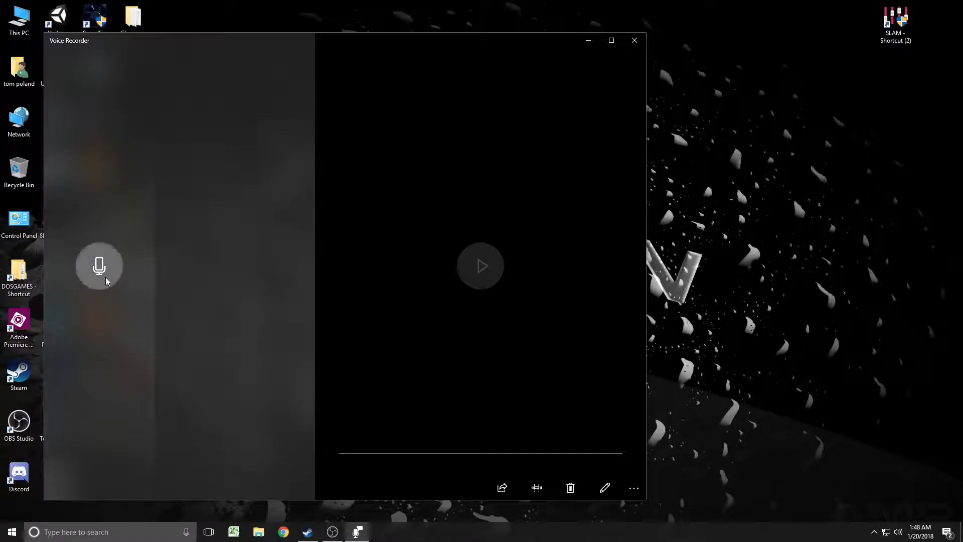
click(103, 271)
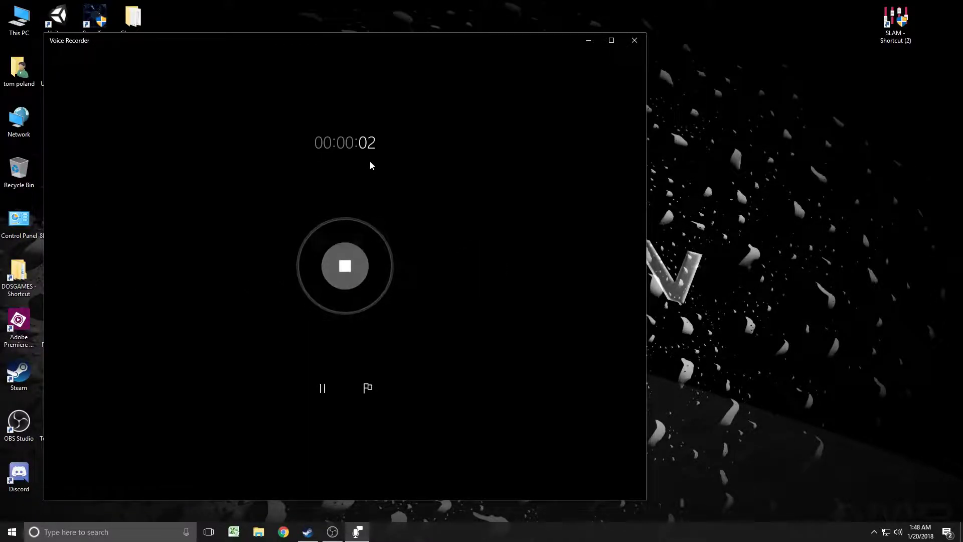
click(351, 257)
Step: Play back the new test recording, pause it and close Voice Recorder
click(489, 273)
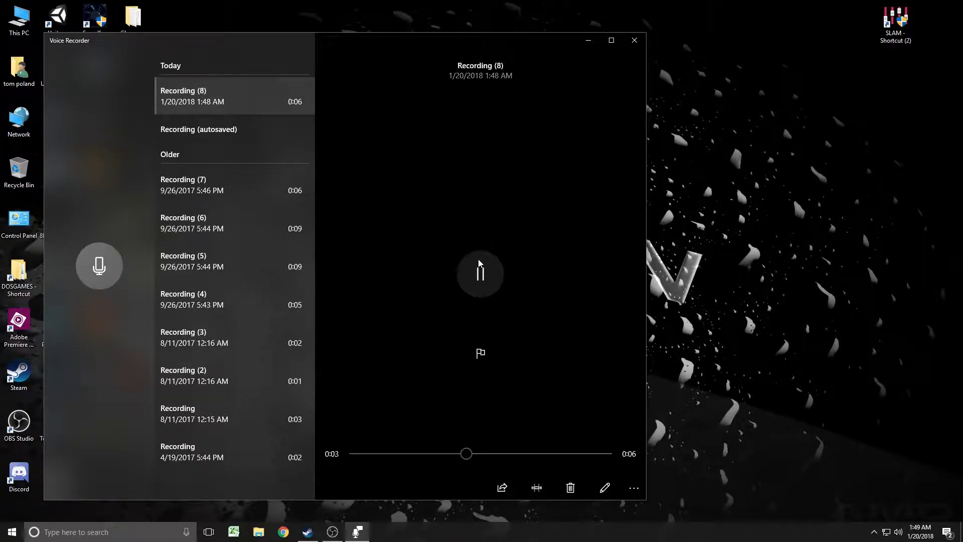
click(477, 276)
click(635, 40)
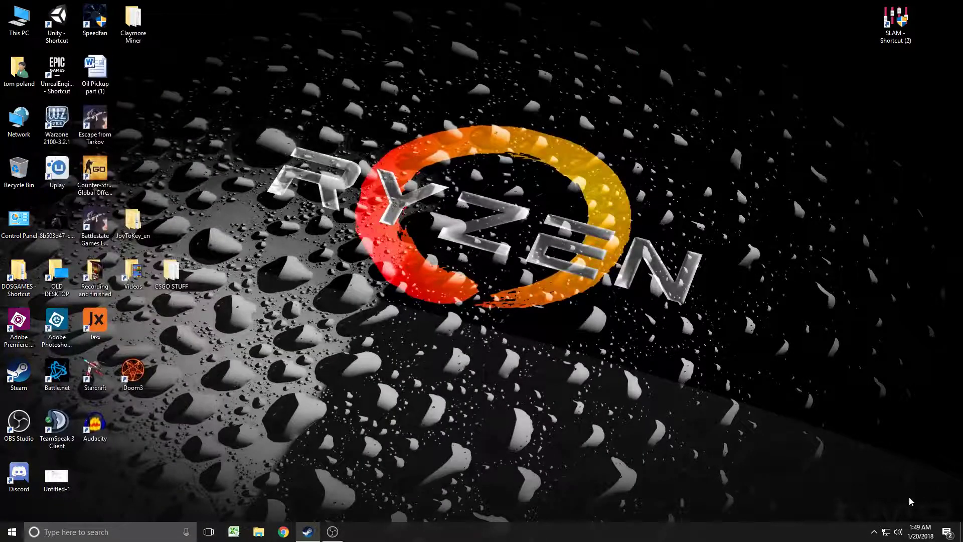
Step: Reopen the Windows recording devices and examine the properties of the Logitech G533 microphone
right_click(899, 531)
click(898, 504)
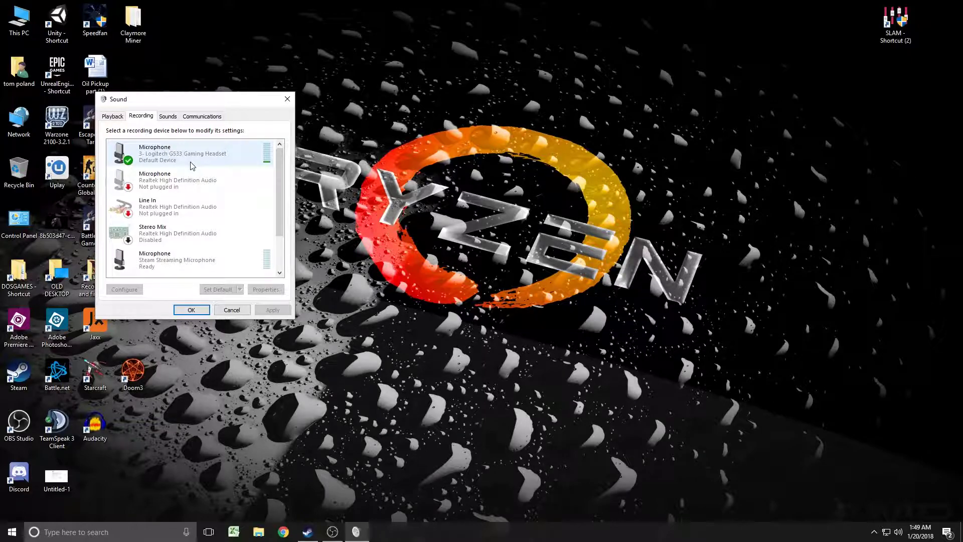
double_click(203, 154)
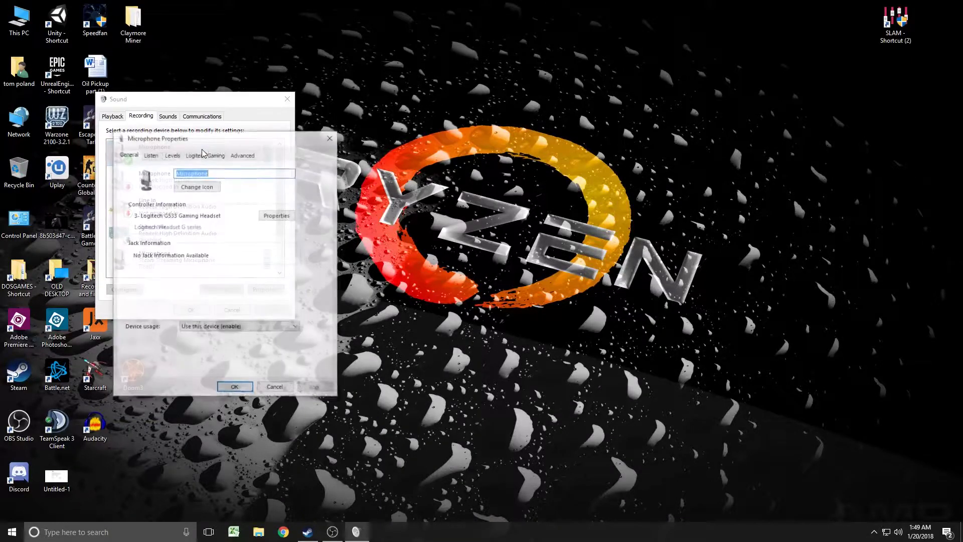
click(157, 156)
click(135, 156)
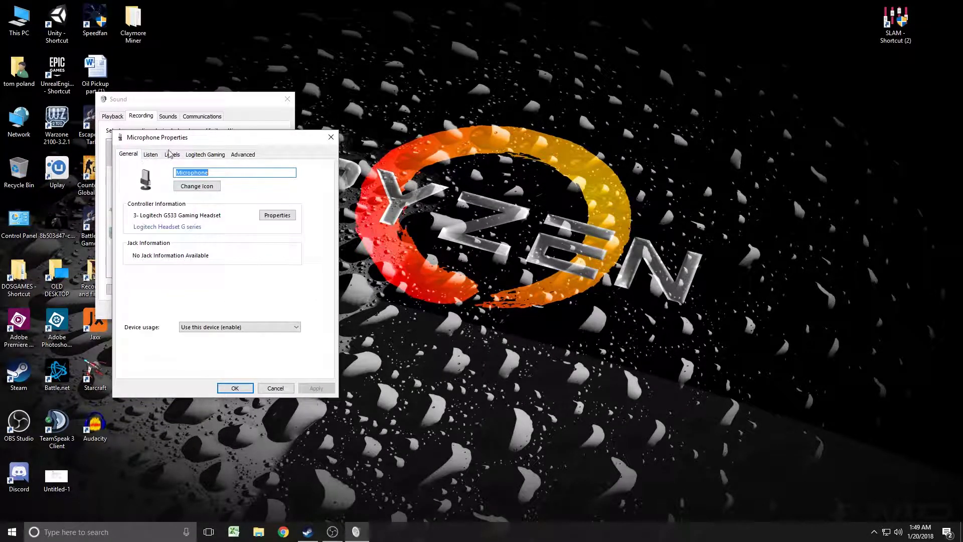
click(235, 387)
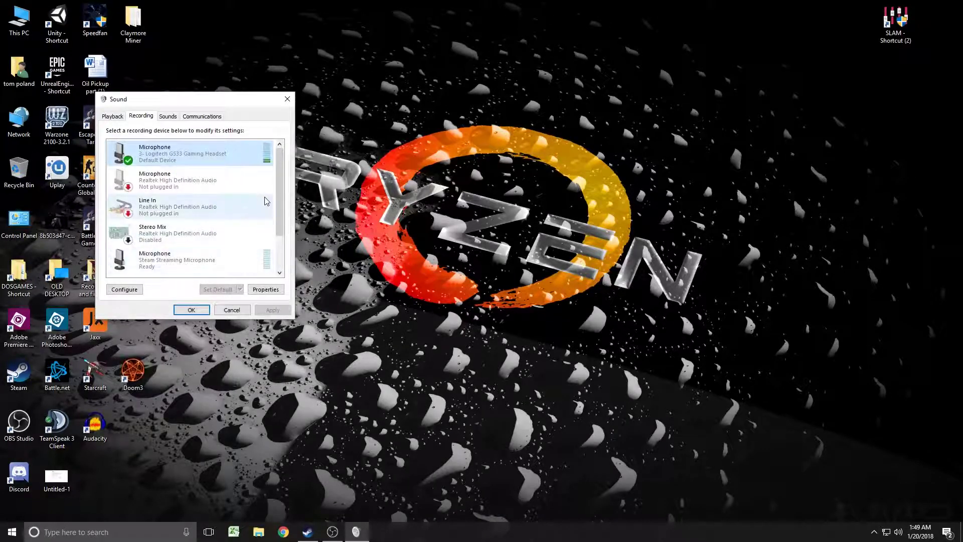